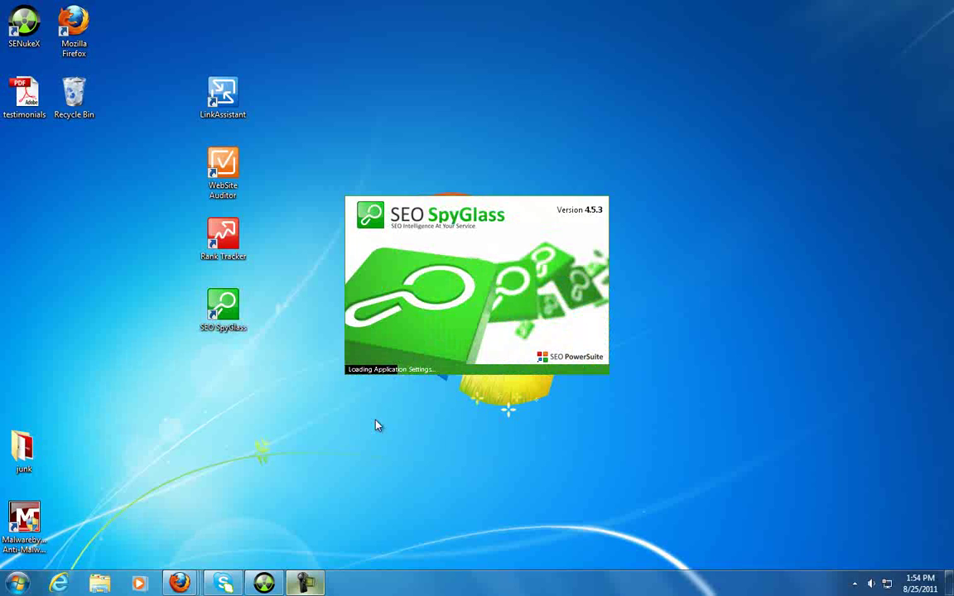
Step: Launch SEO SpyGlass so the Create New Competition Research Project wizard opens at Step 1
{"action": "left_click", "coordinate": [304, 583]}
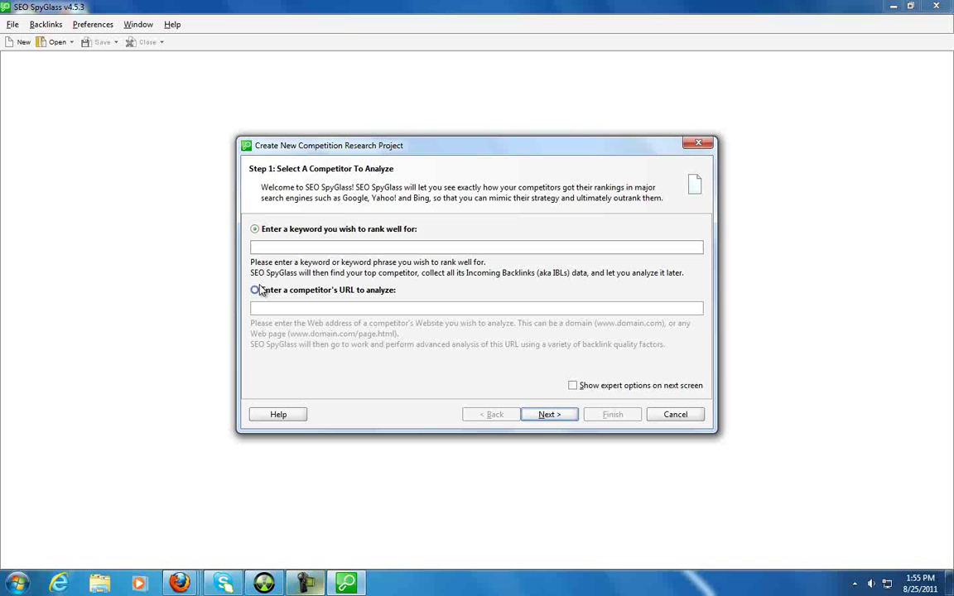
Step: Enter 'Make Money Online' as the keyword, then switch to analyzing a competitor's URL
{"action": "type", "text": "Make Money Online"}
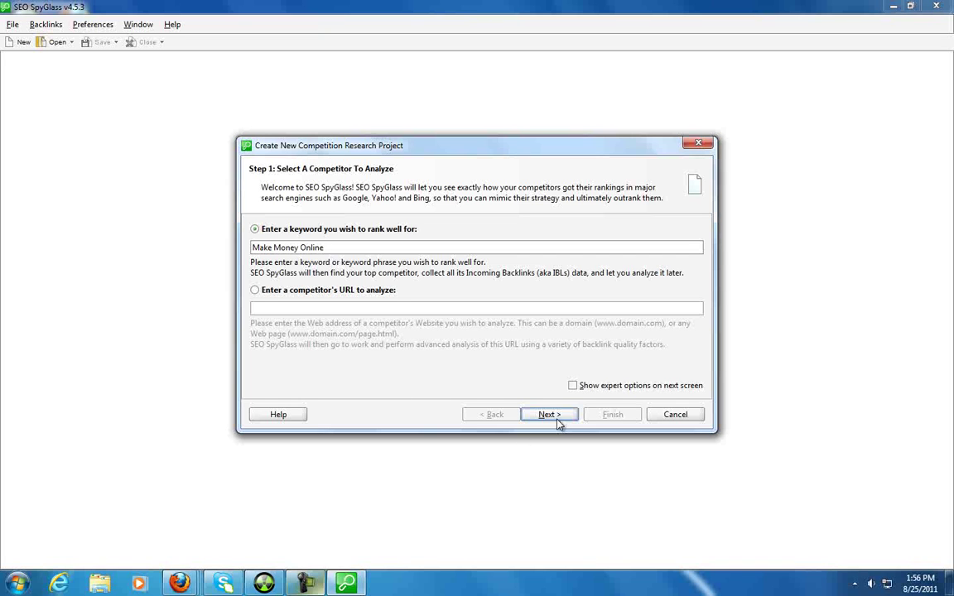
{"action": "left_click", "coordinate": [255, 290]}
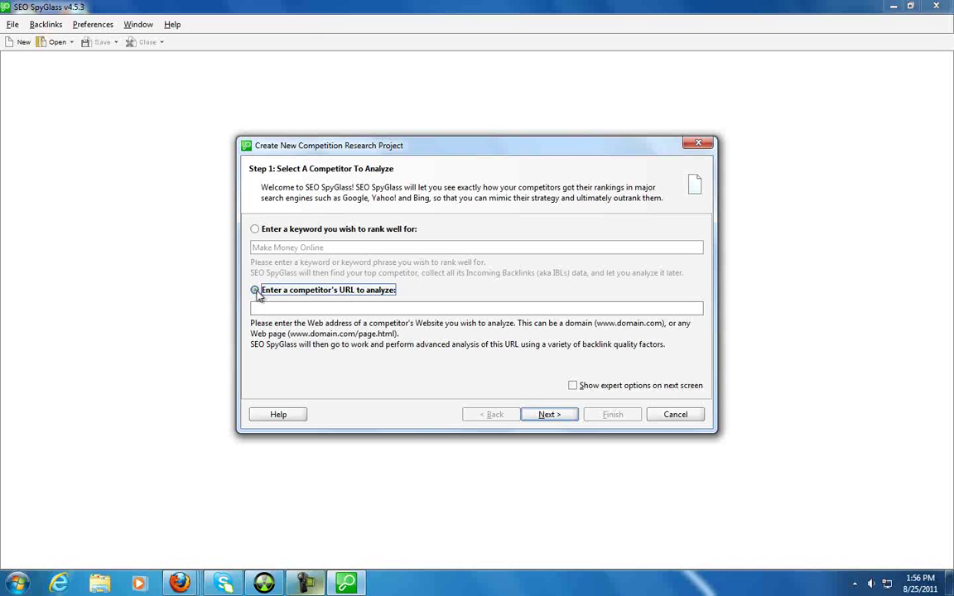
Step: Enter blog.donandjeremy.com as the competitor URL, enable expert options, and continue to search engines
{"action": "left_click", "coordinate": [374, 308]}
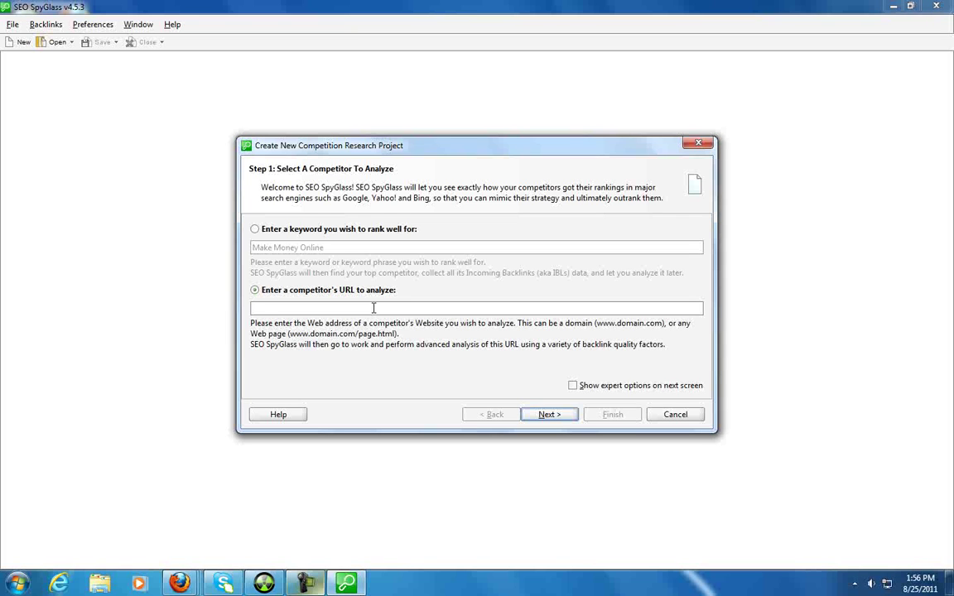
{"action": "type", "text": "blog.donandjeremy.com"}
{"action": "left_click", "coordinate": [572, 386]}
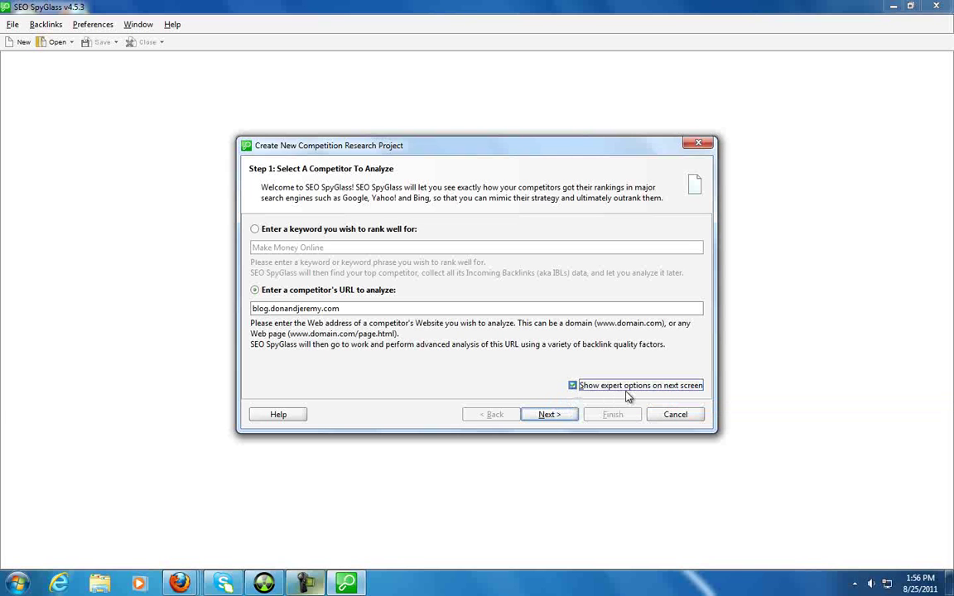
{"action": "left_click", "coordinate": [550, 414]}
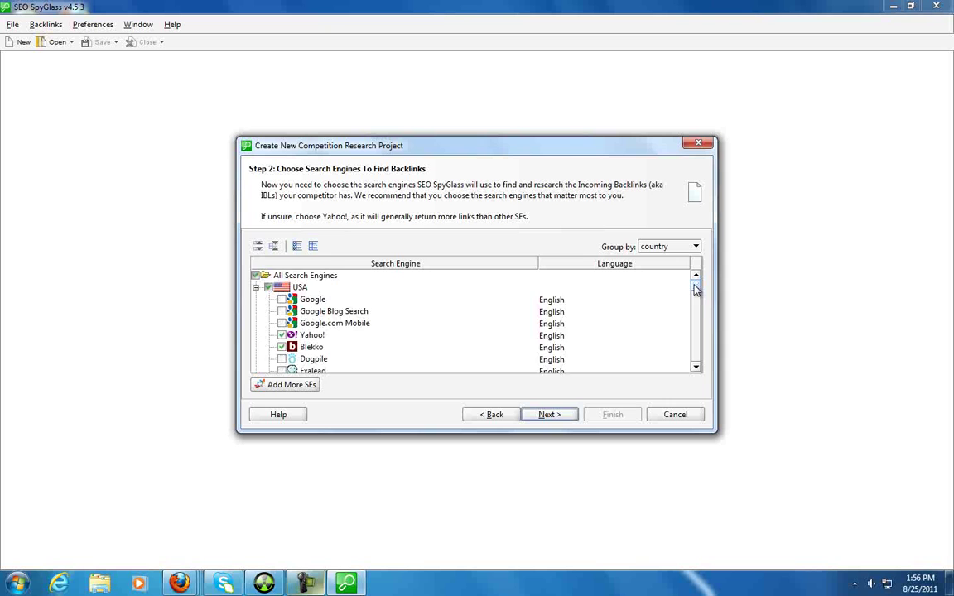
Step: Uncheck Blekko and keep Yahoo! as the backlink search engine, then continue
{"action": "left_click_drag", "start_coordinate": [696, 285], "coordinate": [630, 233]}
{"action": "left_click", "coordinate": [282, 348]}
{"action": "left_click", "coordinate": [282, 349]}
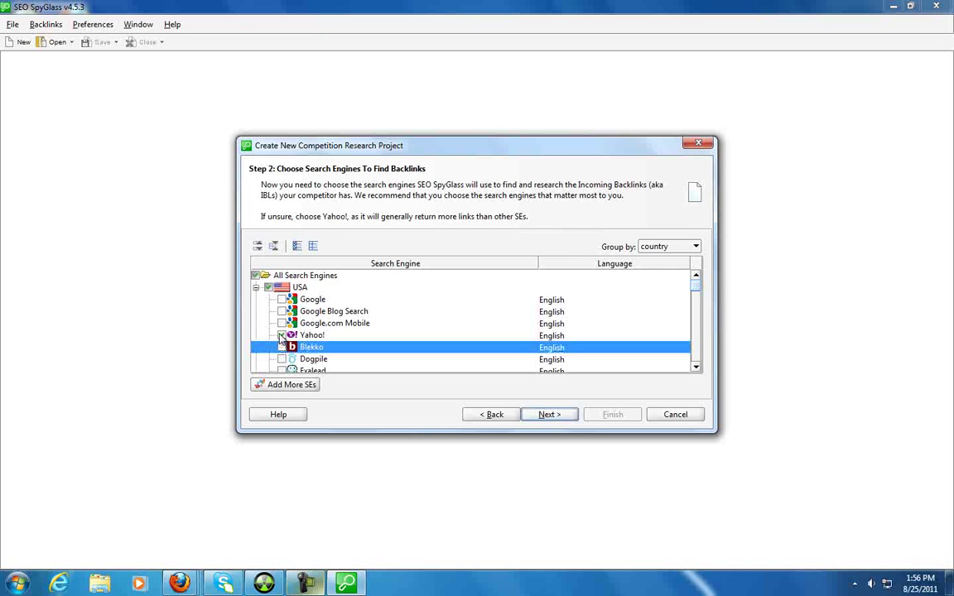
{"action": "left_click", "coordinate": [281, 335]}
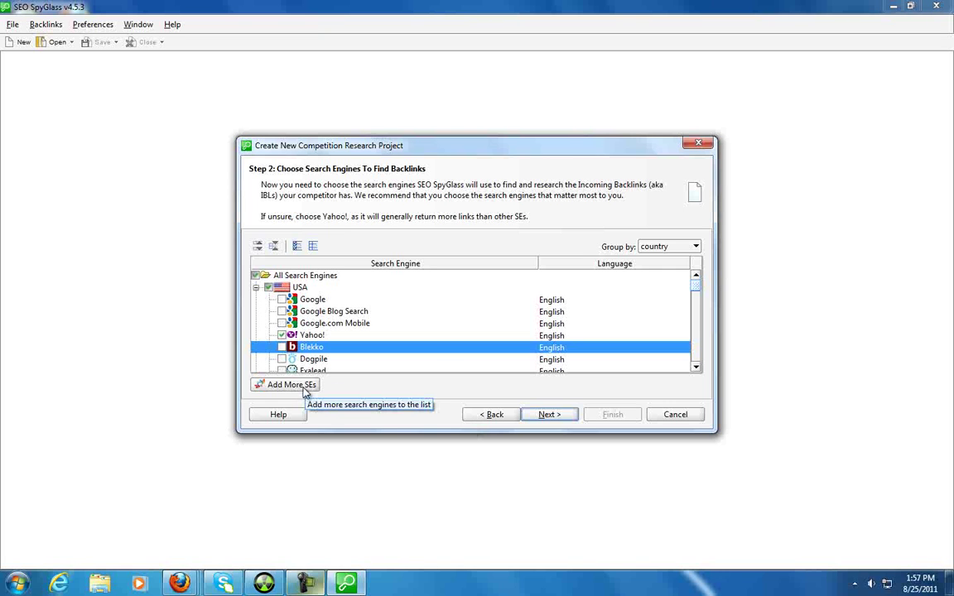
{"action": "left_click", "coordinate": [557, 421]}
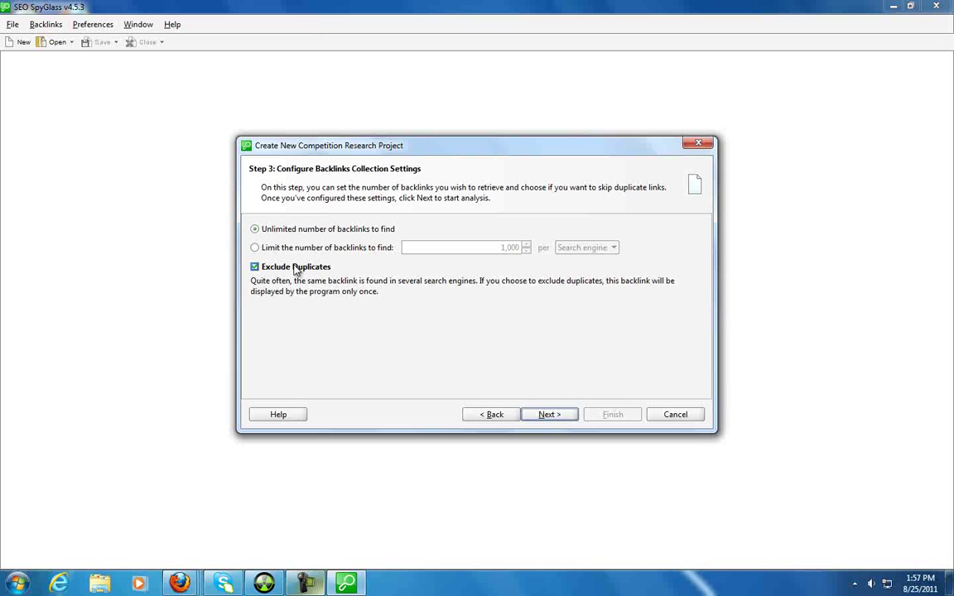
Step: Limit backlink collection to 50 per search engine and start gathering backlinks
{"action": "left_click", "coordinate": [253, 248]}
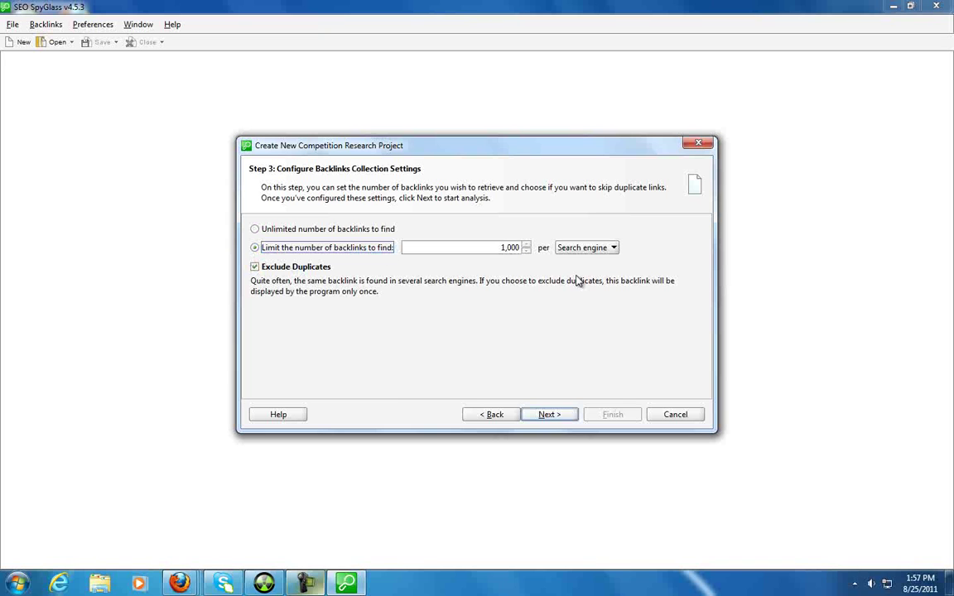
{"action": "left_click", "coordinate": [527, 251]}
{"action": "left_click", "coordinate": [526, 251]}
{"action": "left_click_drag", "start_coordinate": [502, 247], "coordinate": [542, 248]}
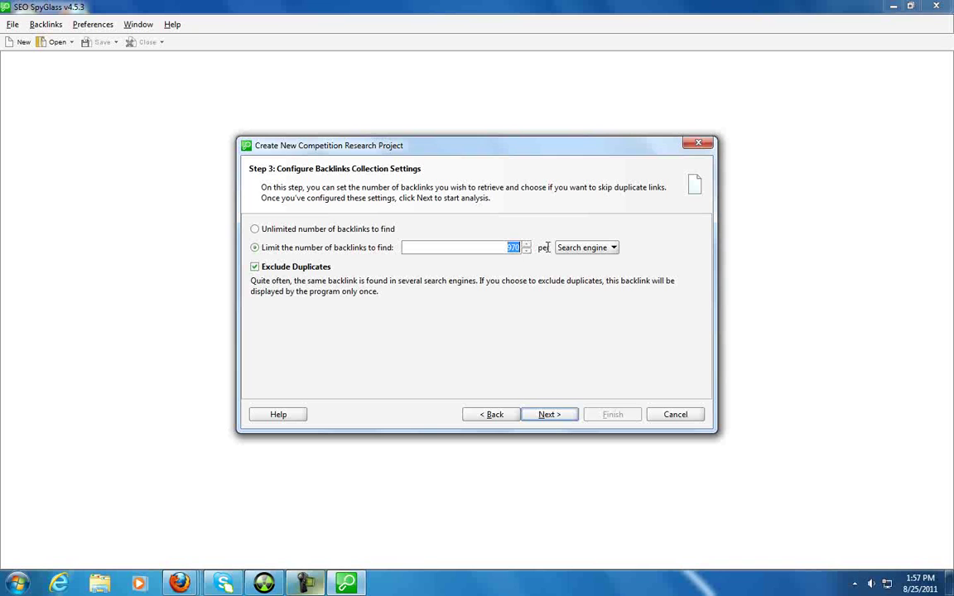
{"action": "type", "text": "50"}
{"action": "left_click", "coordinate": [617, 249]}
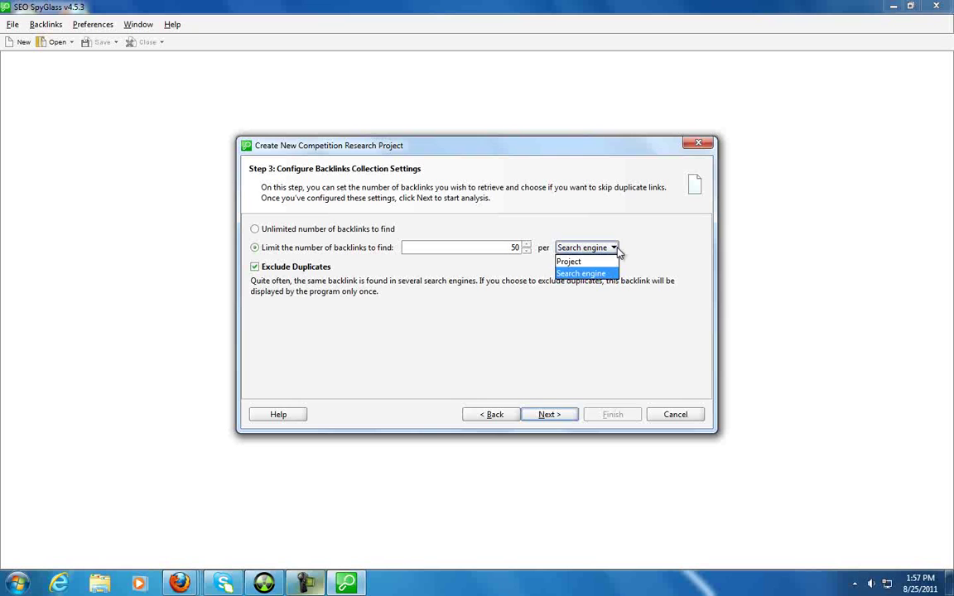
{"action": "left_click", "coordinate": [618, 250]}
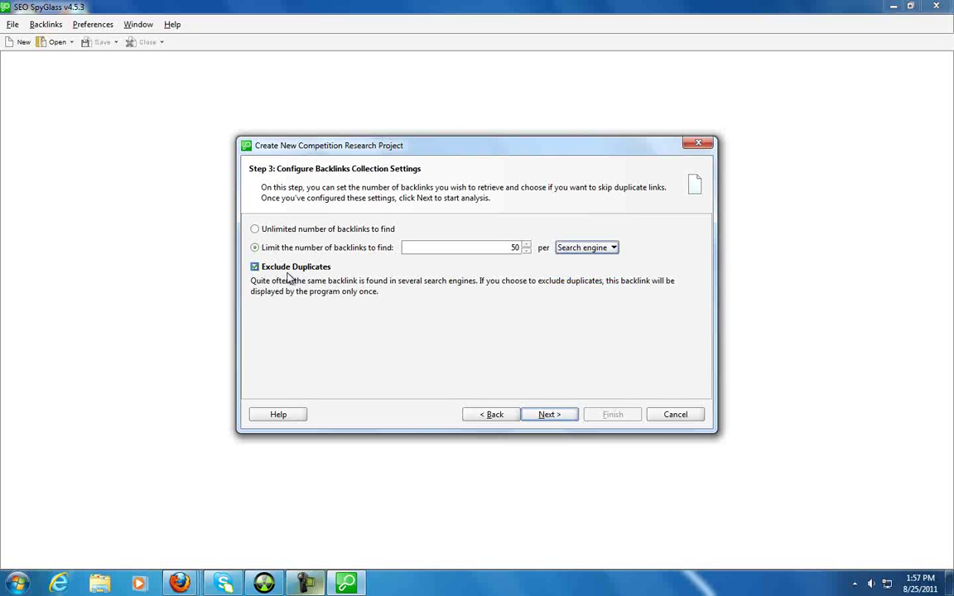
{"action": "left_click", "coordinate": [557, 415]}
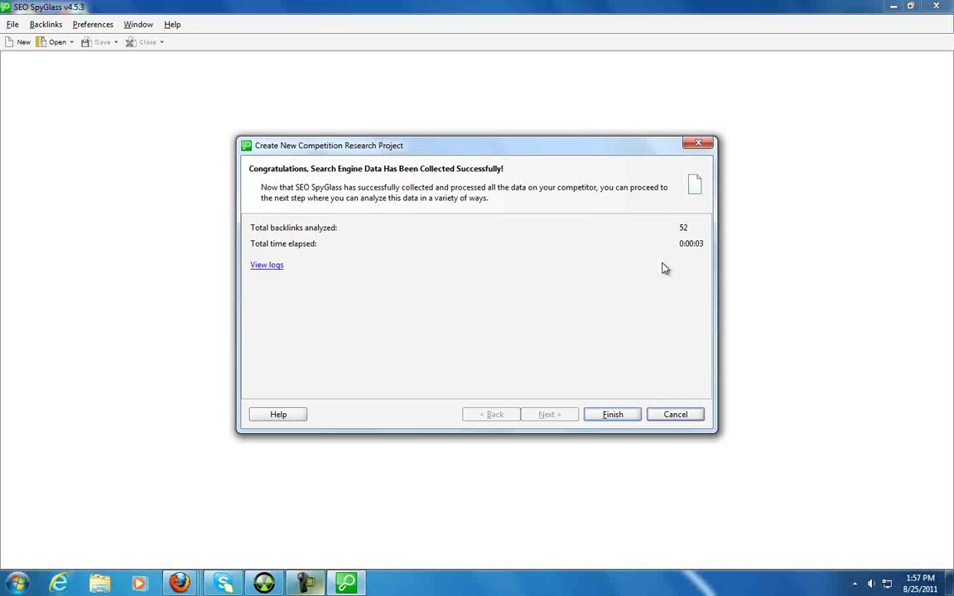
Step: View the task log showing the completed Yahoo! and IceRocket.com backlink searches
{"action": "left_click", "coordinate": [266, 265]}
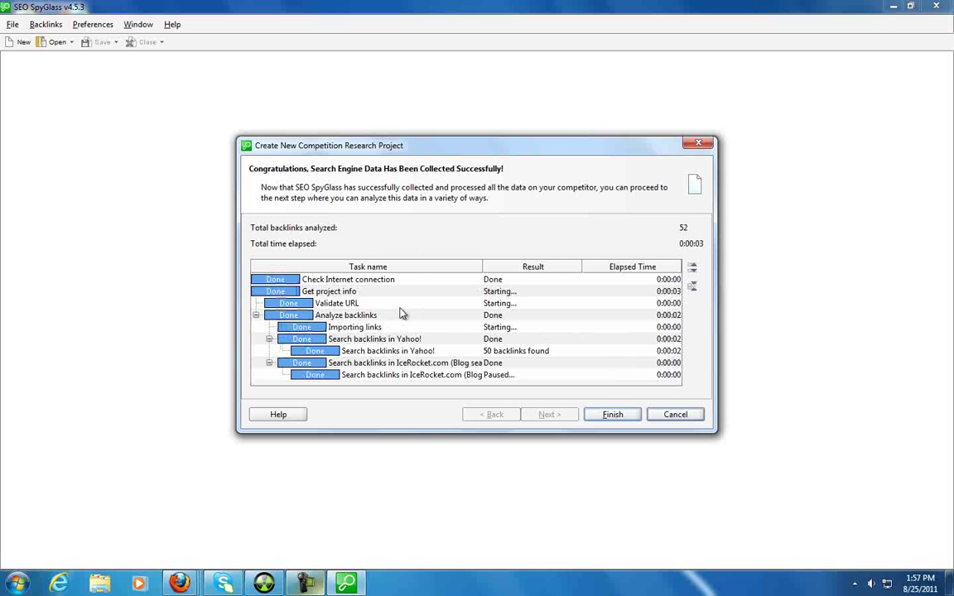
Step: Finish the wizard to load the 52 collected backlinks into the project table
{"action": "left_click", "coordinate": [612, 417]}
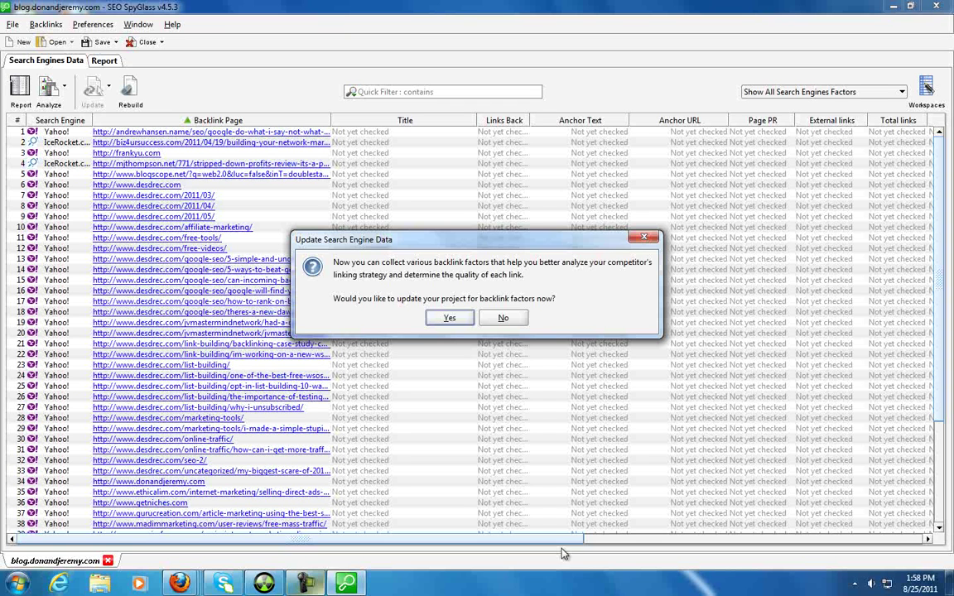
Step: Accept the backlink factor update and review the checked domain and page factors
{"action": "left_click", "coordinate": [450, 318]}
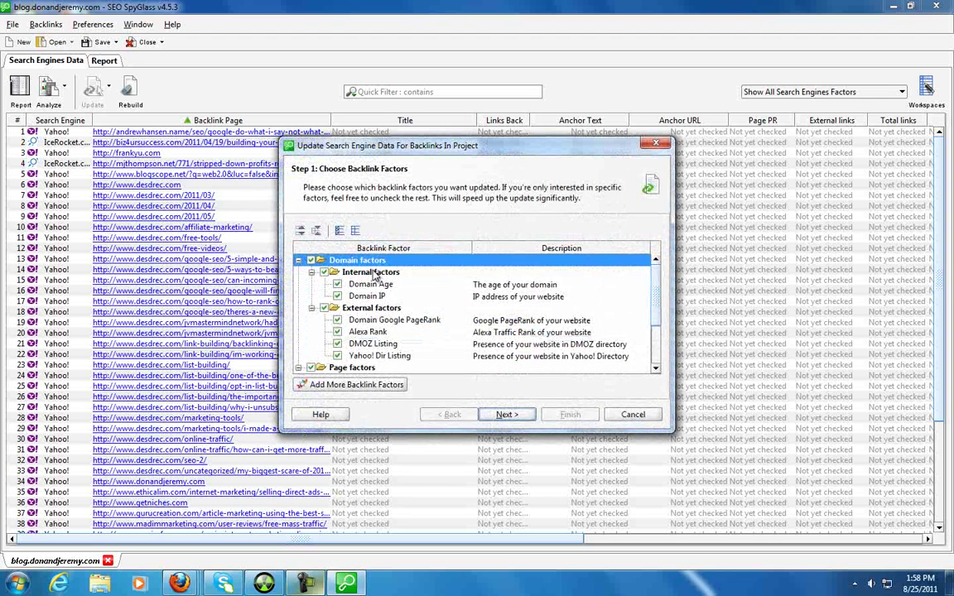
{"action": "left_click_drag", "start_coordinate": [655, 292], "coordinate": [655, 325]}
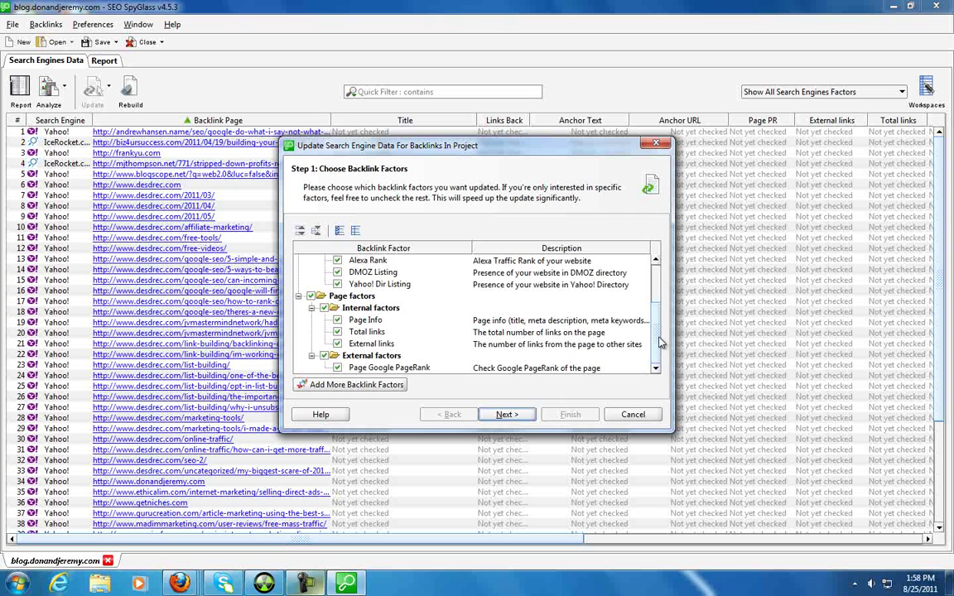
{"action": "scroll", "coordinate": [538, 331], "scroll_direction": "up", "scroll_amount": 2}
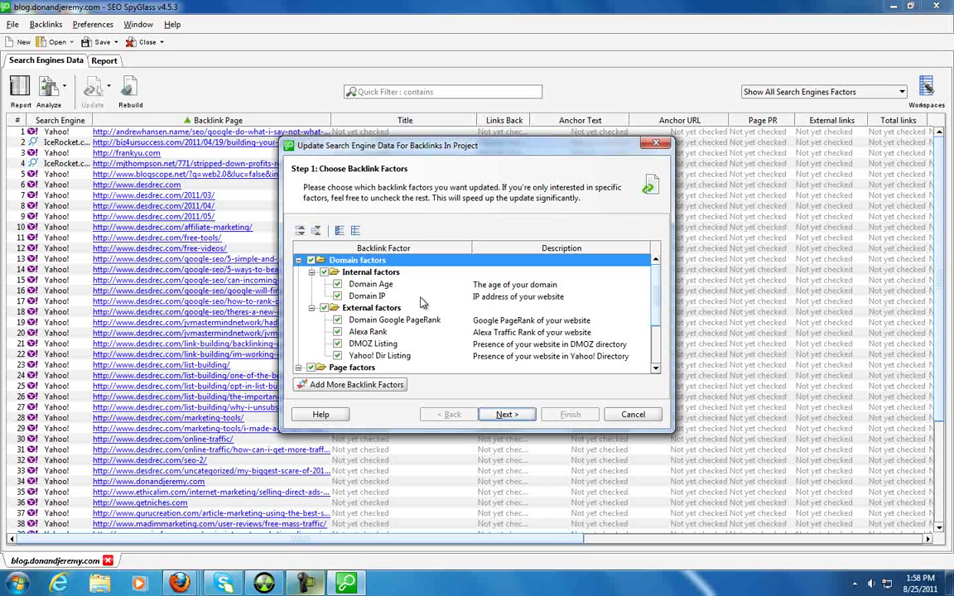
Step: Start collecting the selected factors and let the update finish for all 52 backlinks
{"action": "left_click", "coordinate": [508, 415]}
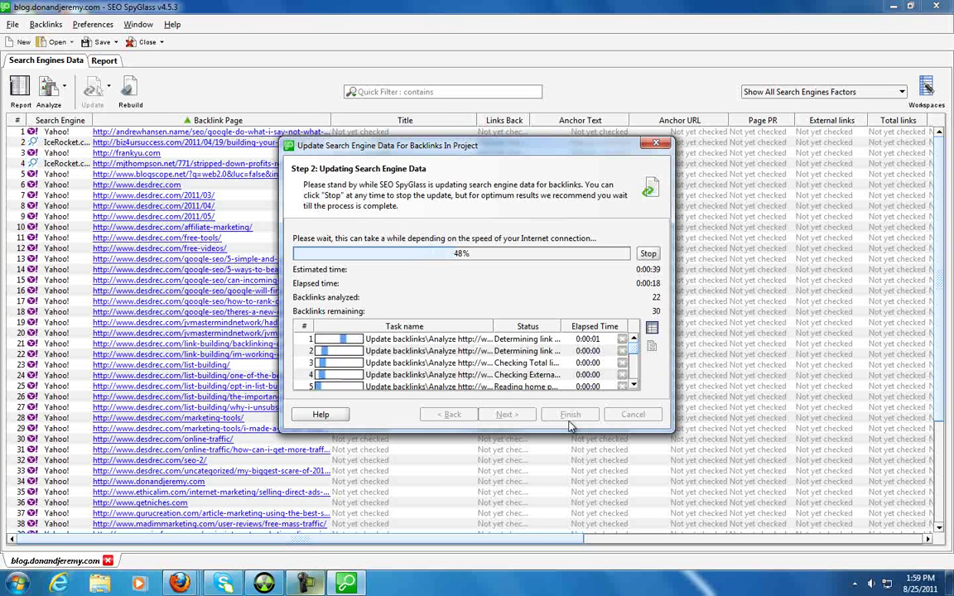
{"action": "left_click", "coordinate": [306, 583]}
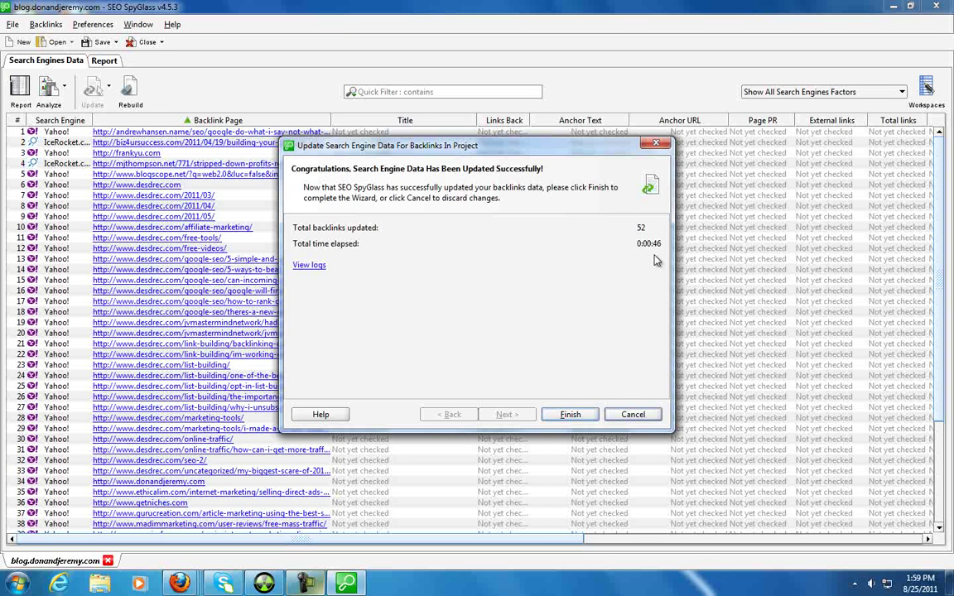
Step: Close the update wizard keeping the data, then scroll through the backlink table's collected factors
{"action": "left_click", "coordinate": [577, 416]}
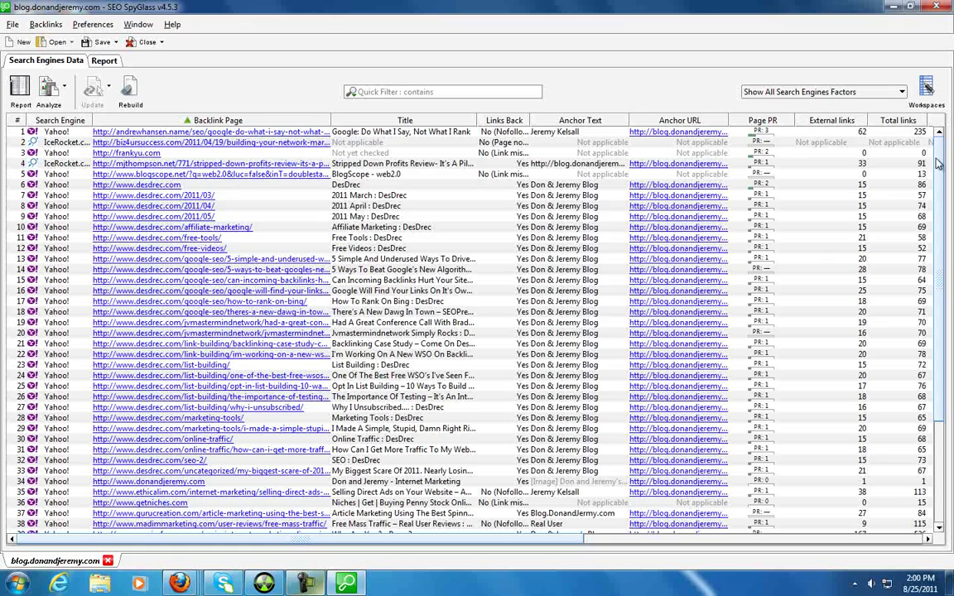
{"action": "scroll", "coordinate": [845, 145], "scroll_direction": "down", "scroll_amount": 3}
{"action": "scroll", "coordinate": [842, 252], "scroll_direction": "down", "scroll_amount": 3}
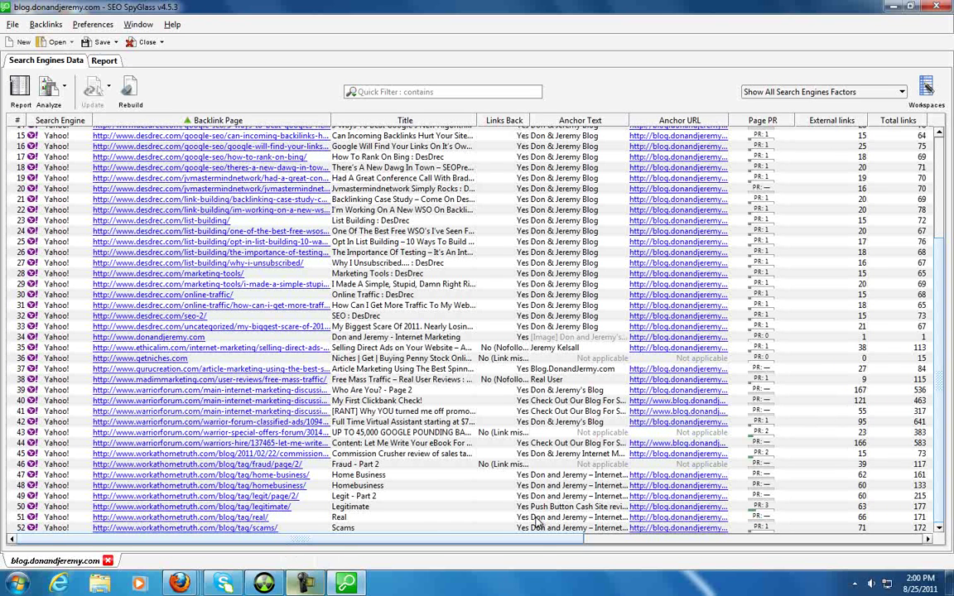
{"action": "left_click_drag", "start_coordinate": [530, 543], "coordinate": [723, 540]}
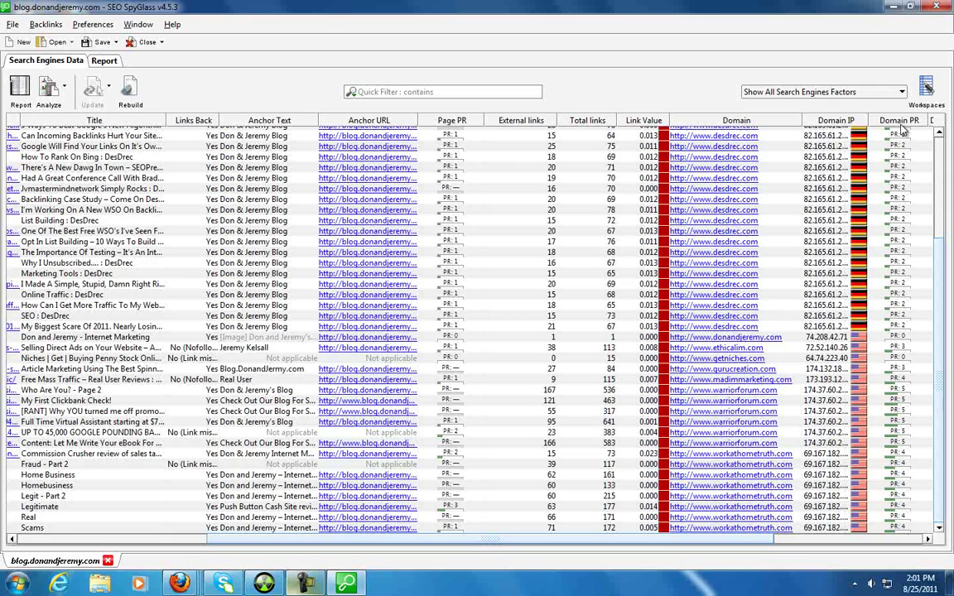
{"action": "left_click_drag", "start_coordinate": [666, 539], "coordinate": [787, 539]}
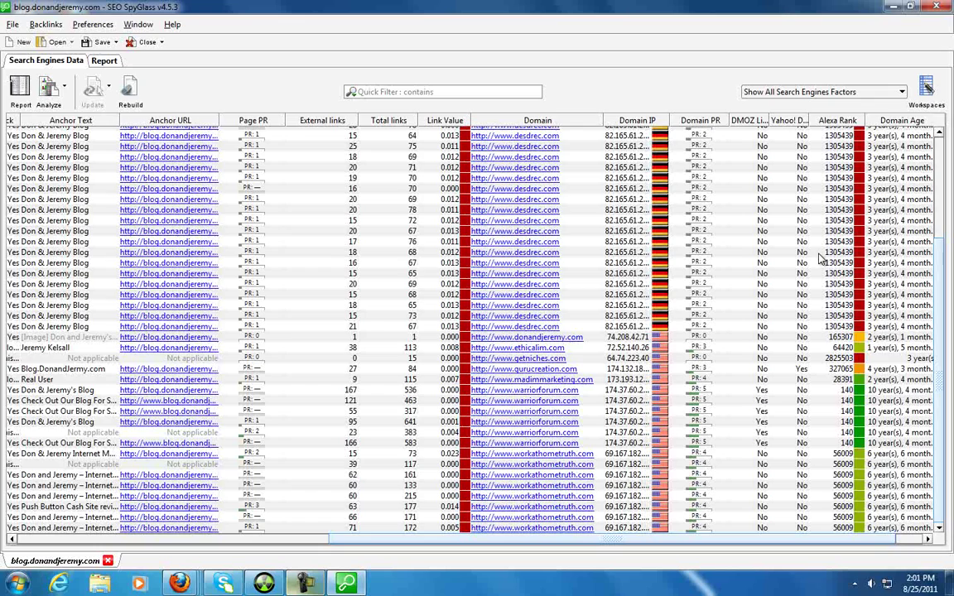
{"action": "left_click", "coordinate": [900, 540]}
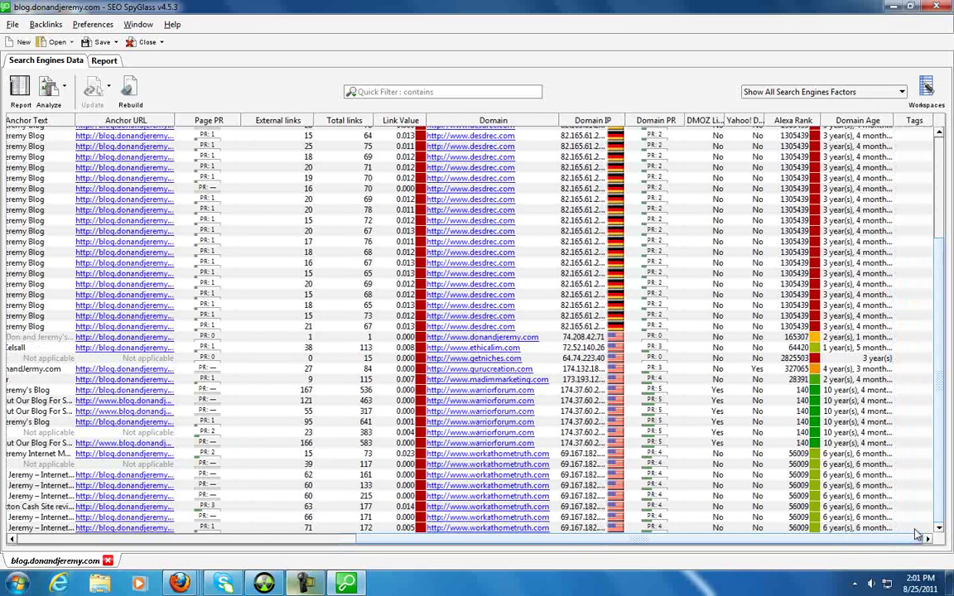
{"action": "left_click_drag", "start_coordinate": [869, 541], "coordinate": [471, 562]}
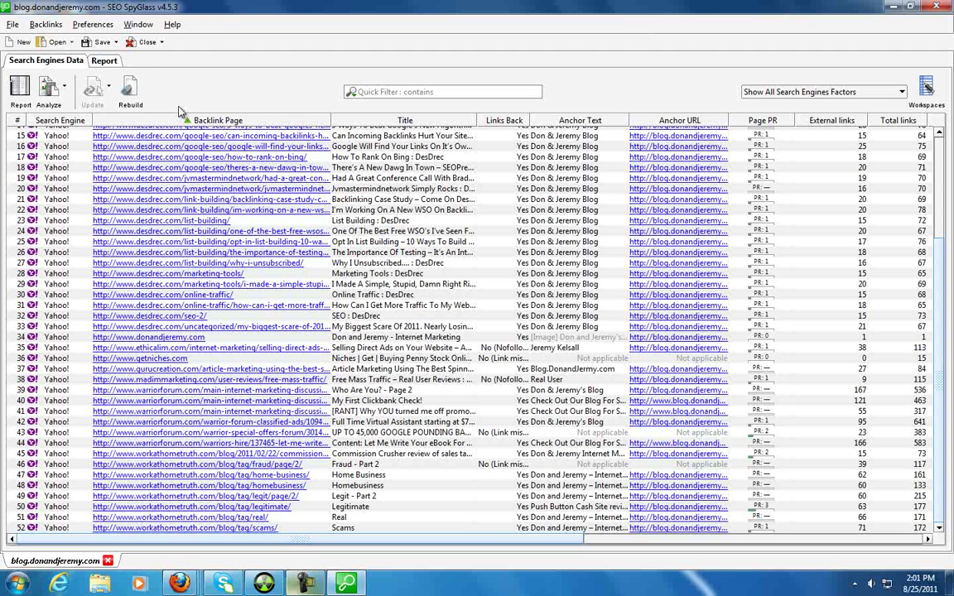
{"action": "left_click", "coordinate": [103, 60]}
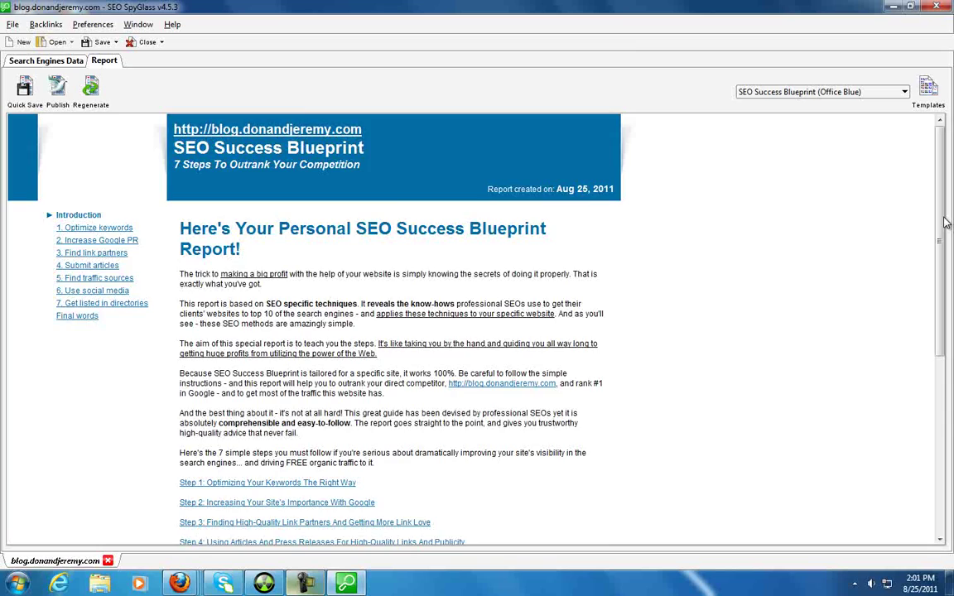
{"action": "scroll", "coordinate": [331, 261], "scroll_direction": "down", "scroll_amount": 5}
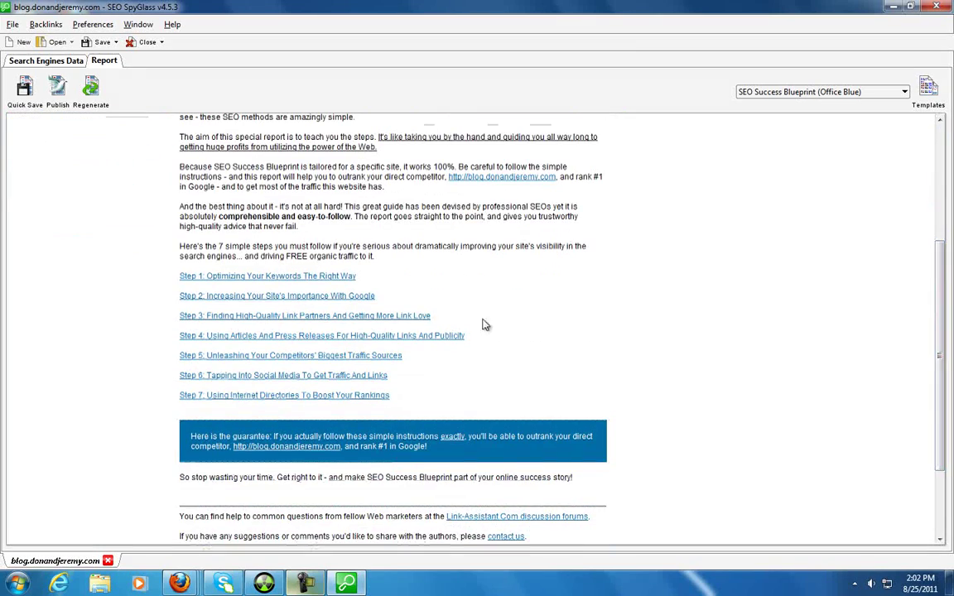
{"action": "scroll", "coordinate": [485, 324], "scroll_direction": "up", "scroll_amount": 5}
{"action": "left_click", "coordinate": [37, 63]}
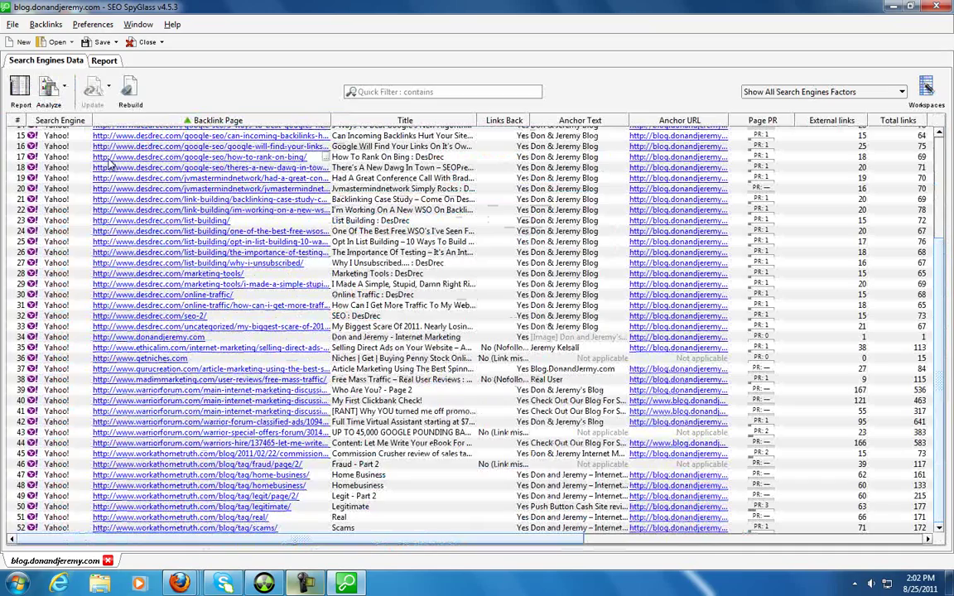